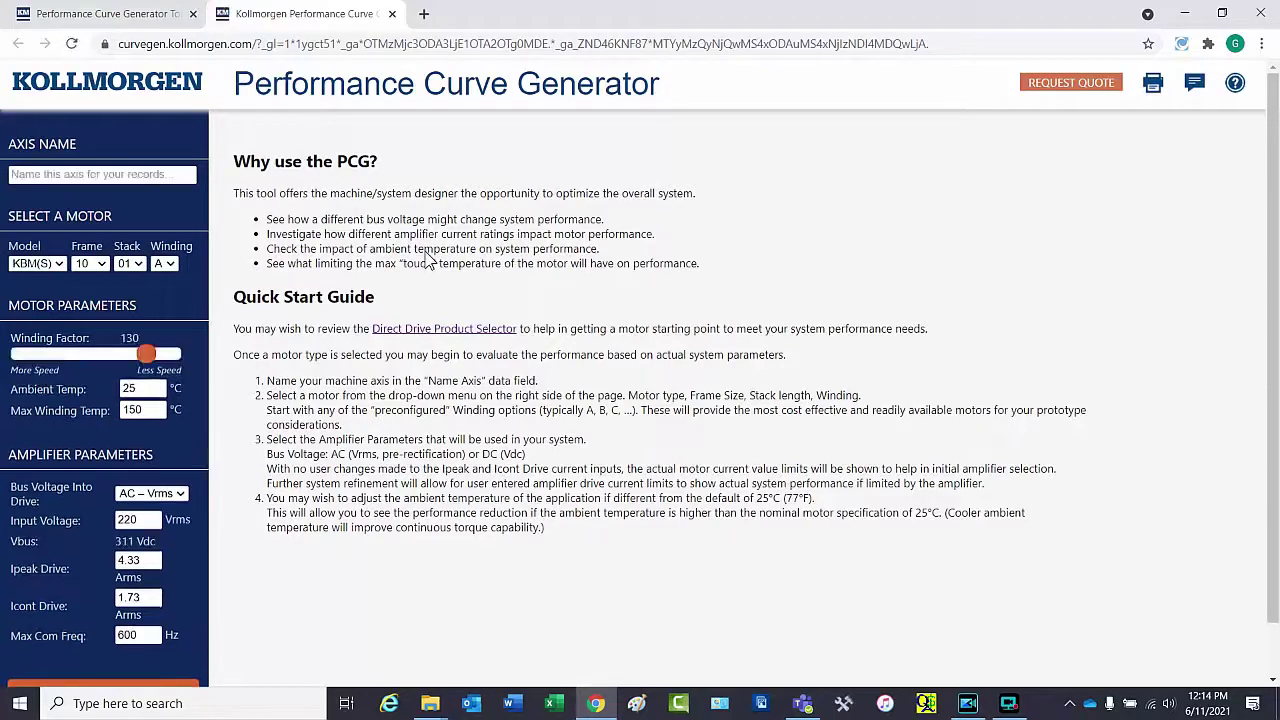
Name the axis 'Robot Joint' and select the TBM(S) motor model
left_click(140, 175)
left_click(128, 208)
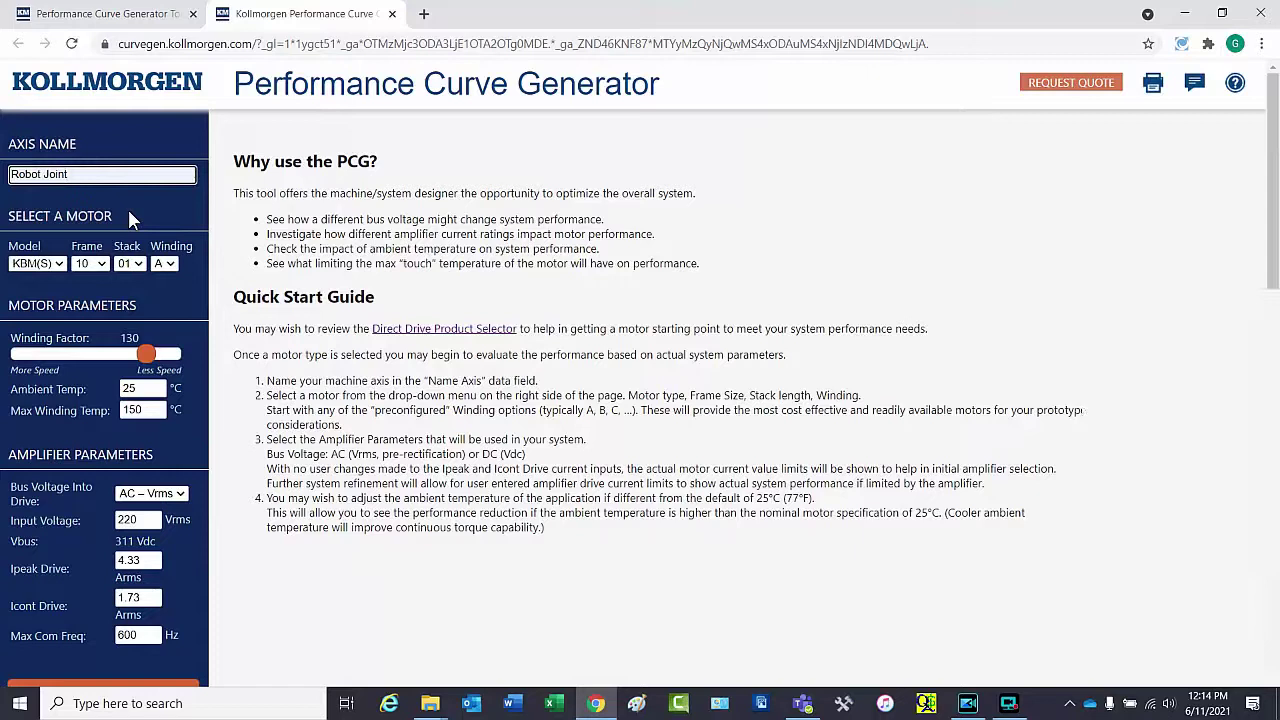
left_click(58, 266)
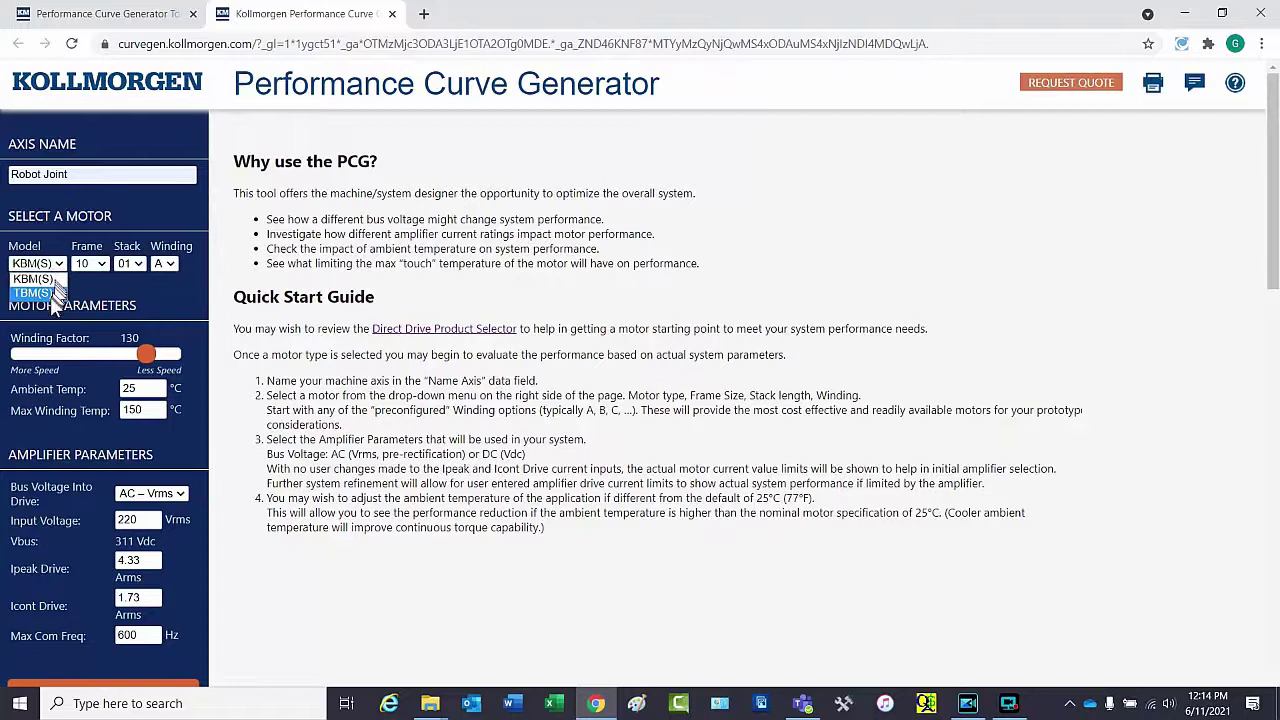
left_click(40, 293)
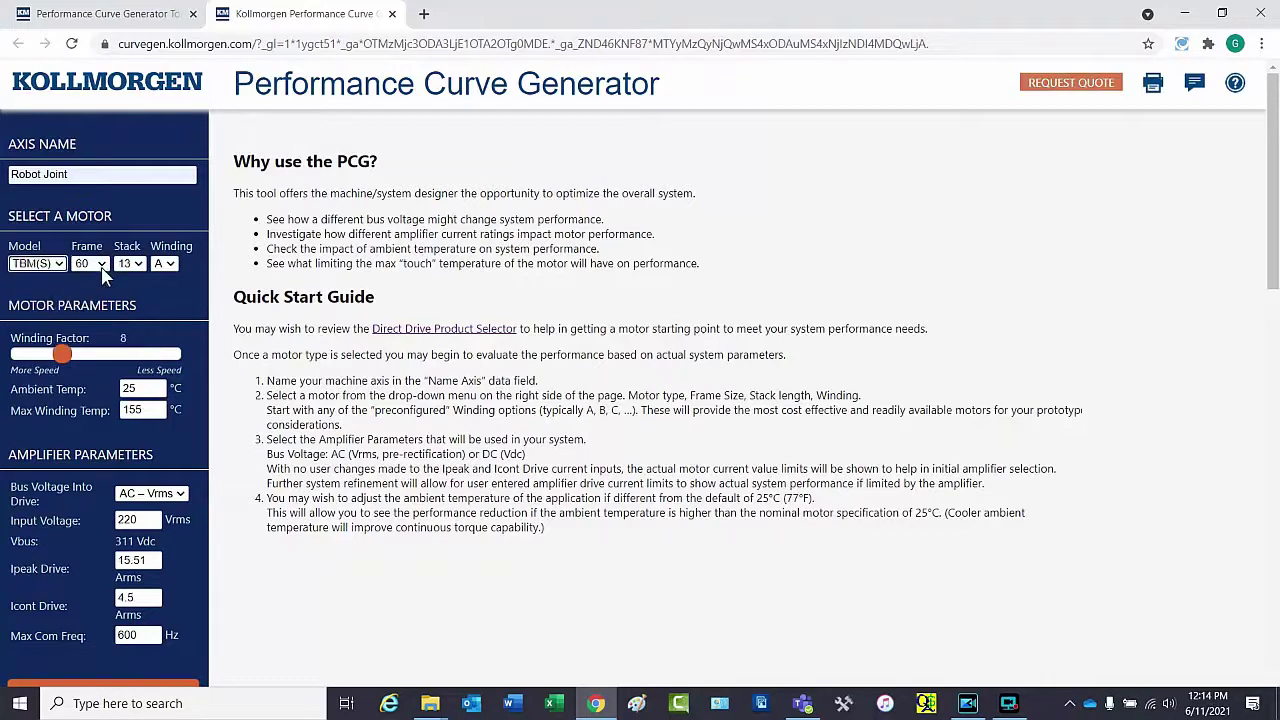
Choose frame 60, stack 25 and winding B for the motor
left_click(102, 266)
left_click(137, 265)
left_click(139, 294)
left_click(165, 264)
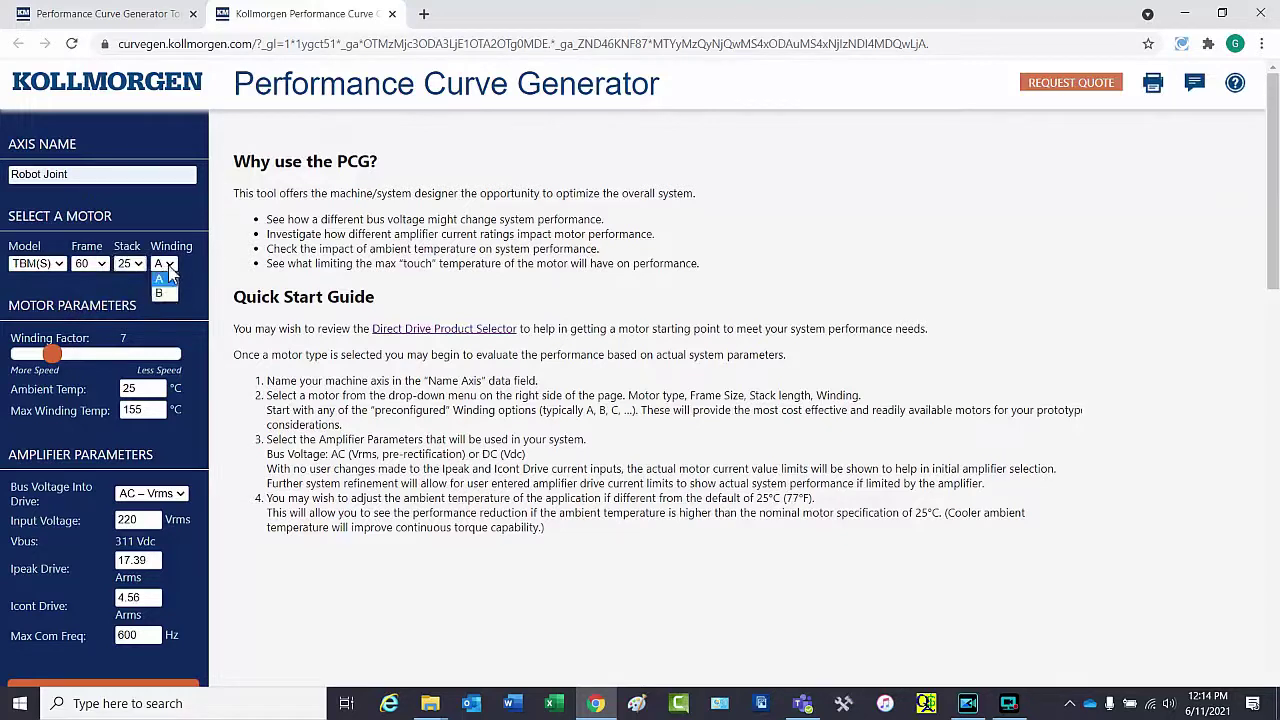
left_click(160, 293)
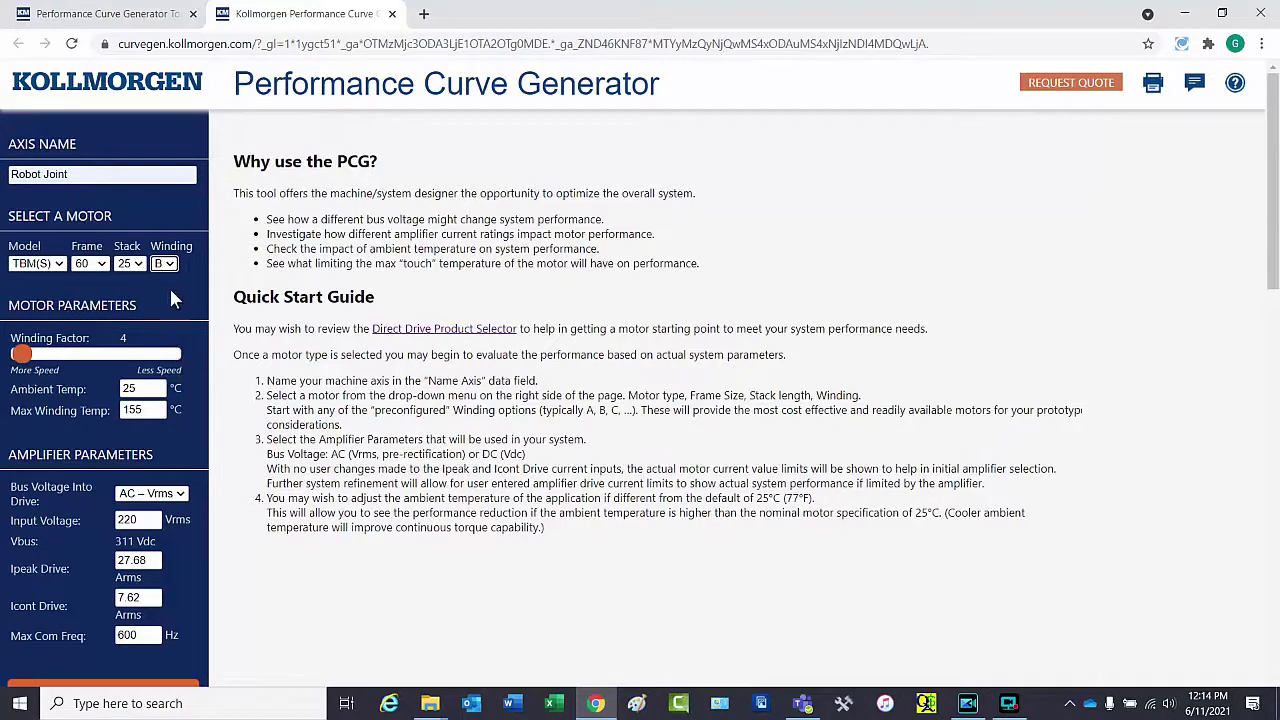
left_click(158, 388)
Switch the bus voltage into the drive to DC with 24 Vdc input voltage
left_click(150, 410)
left_click(184, 495)
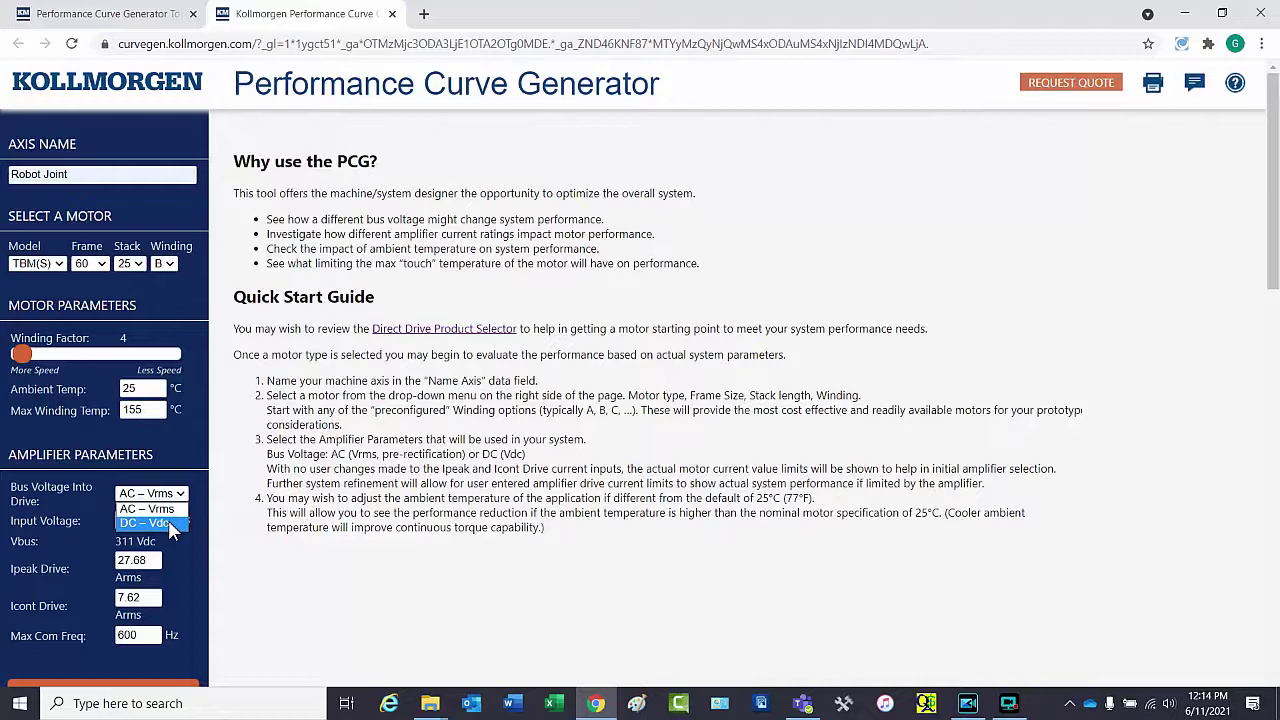
left_click(150, 523)
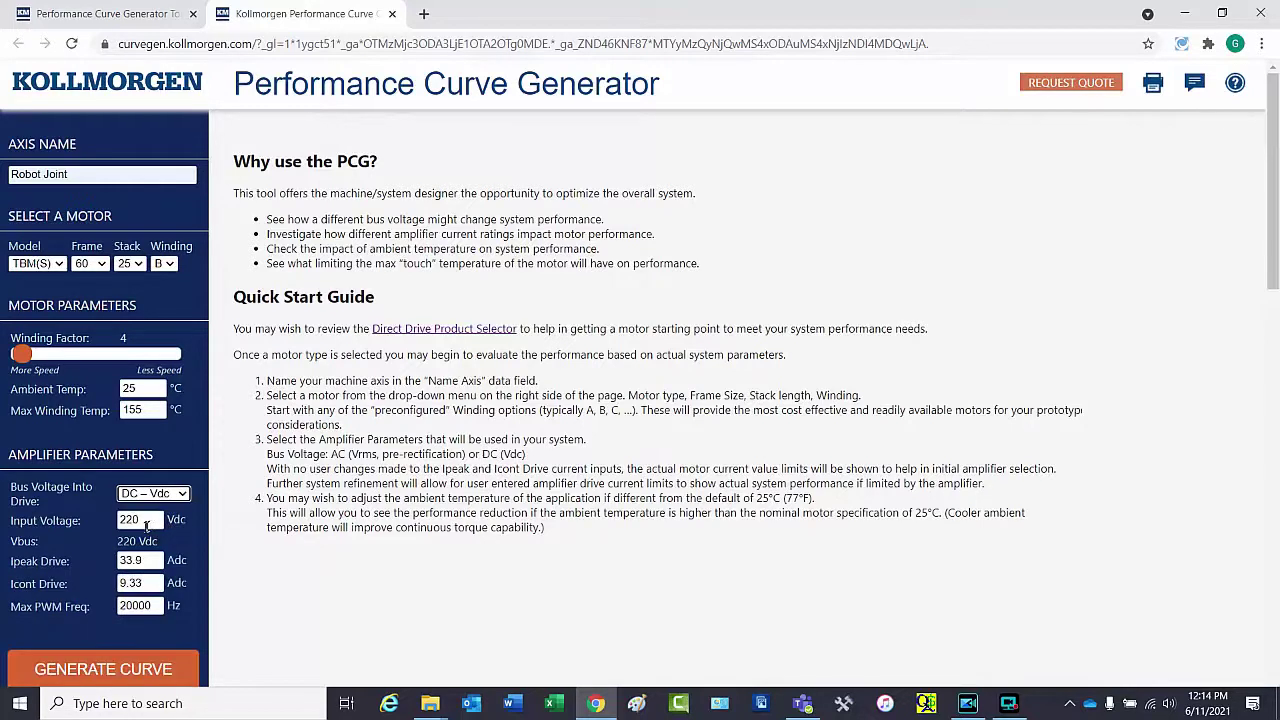
left_click(147, 520)
left_click_drag(147, 521, 120, 528)
type("24")
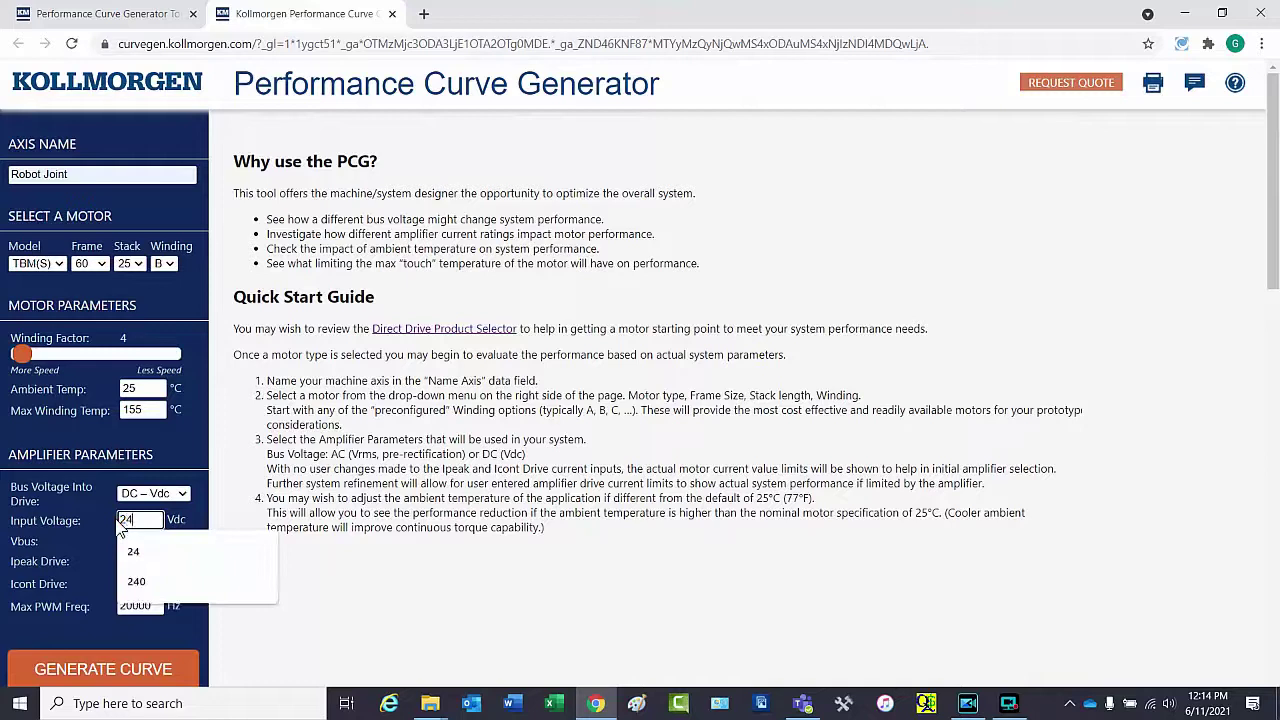
left_click(140, 551)
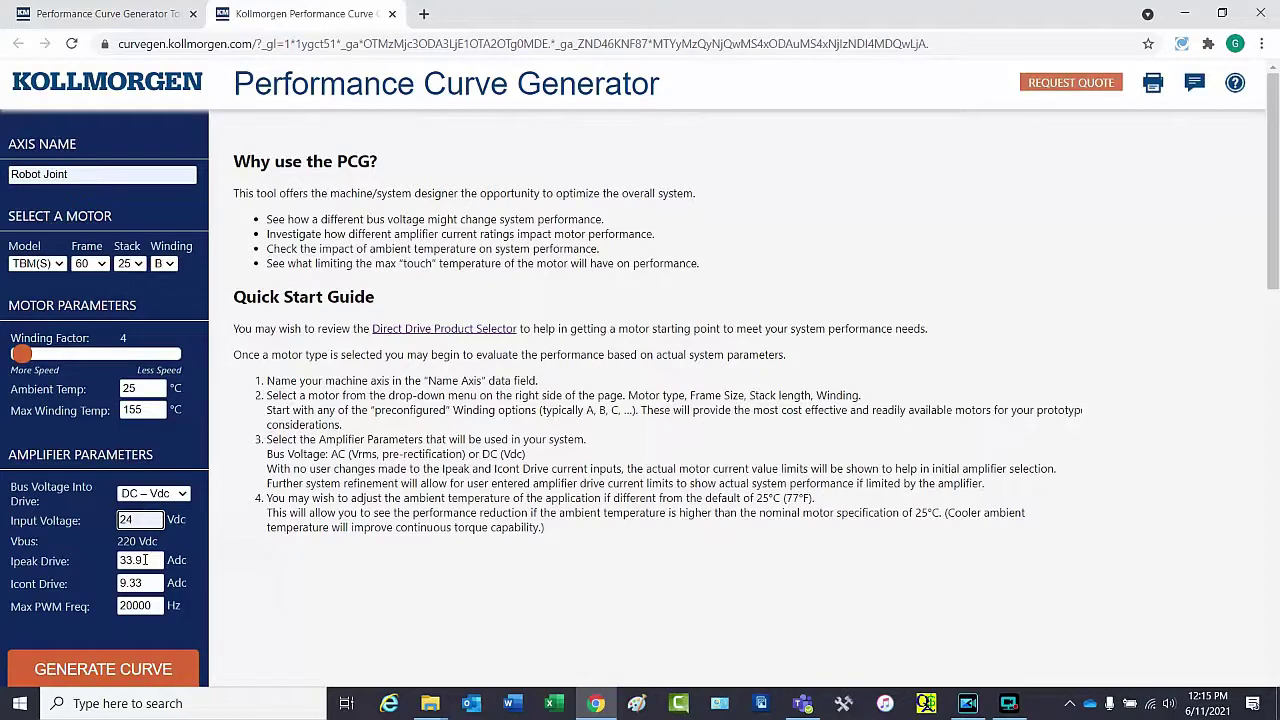
Set the drive currents to Ipeak 34 Adc and Icont 10 Adc
left_click_drag(146, 560, 116, 566)
type("34")
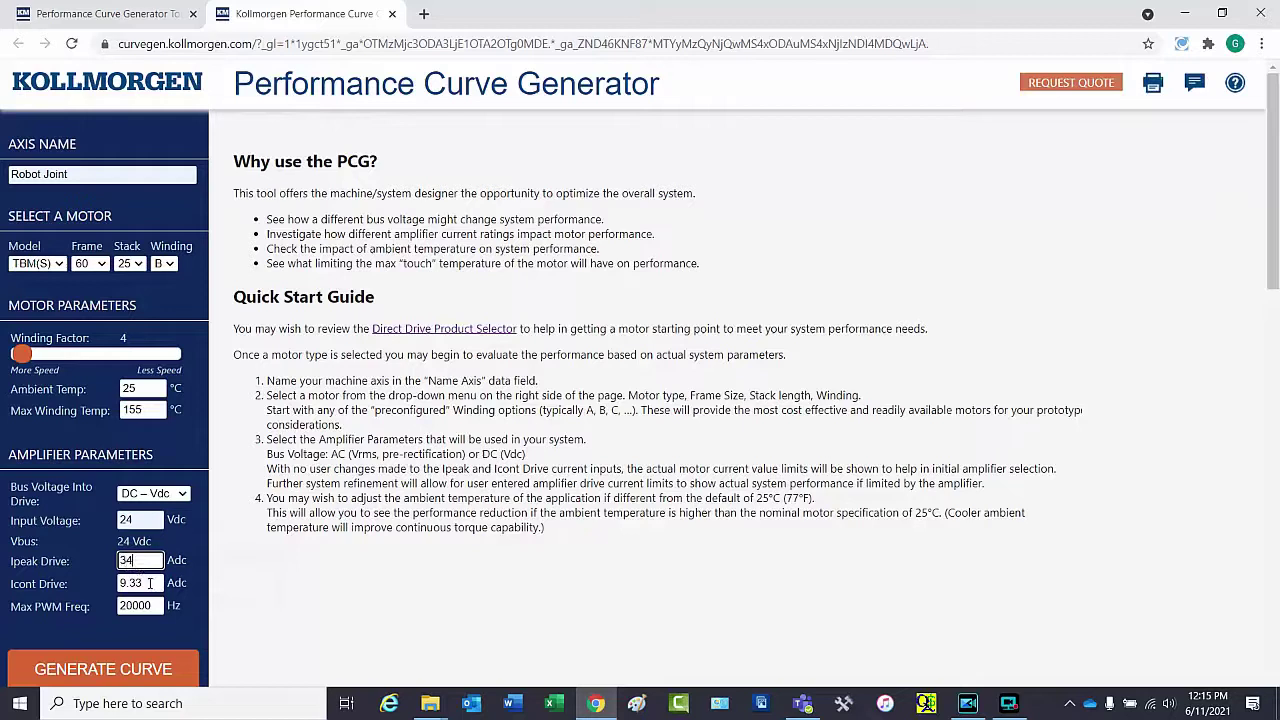
left_click_drag(148, 583, 100, 587)
type("10")
Generate the TBM(S)-6025-B curve and scroll to the Speed vs Torque chart, peaking near 2.55 Nm
left_click(127, 665)
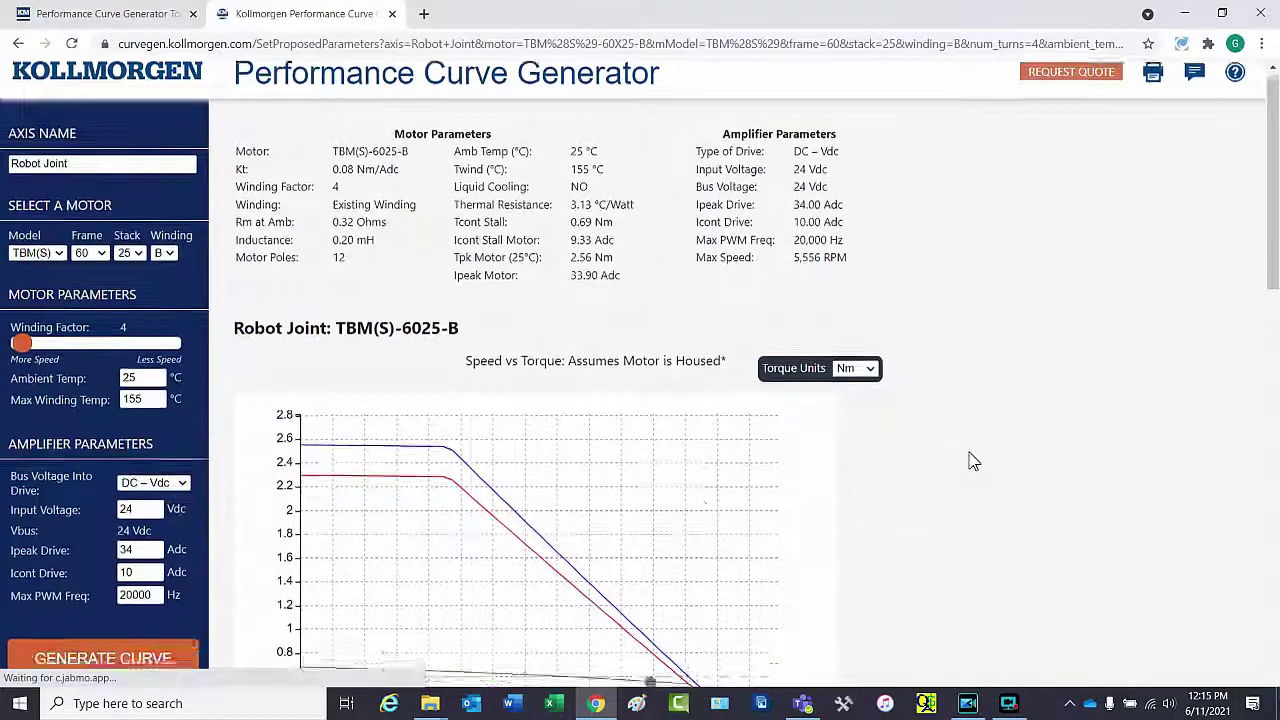
scroll(971, 457, "down", 3)
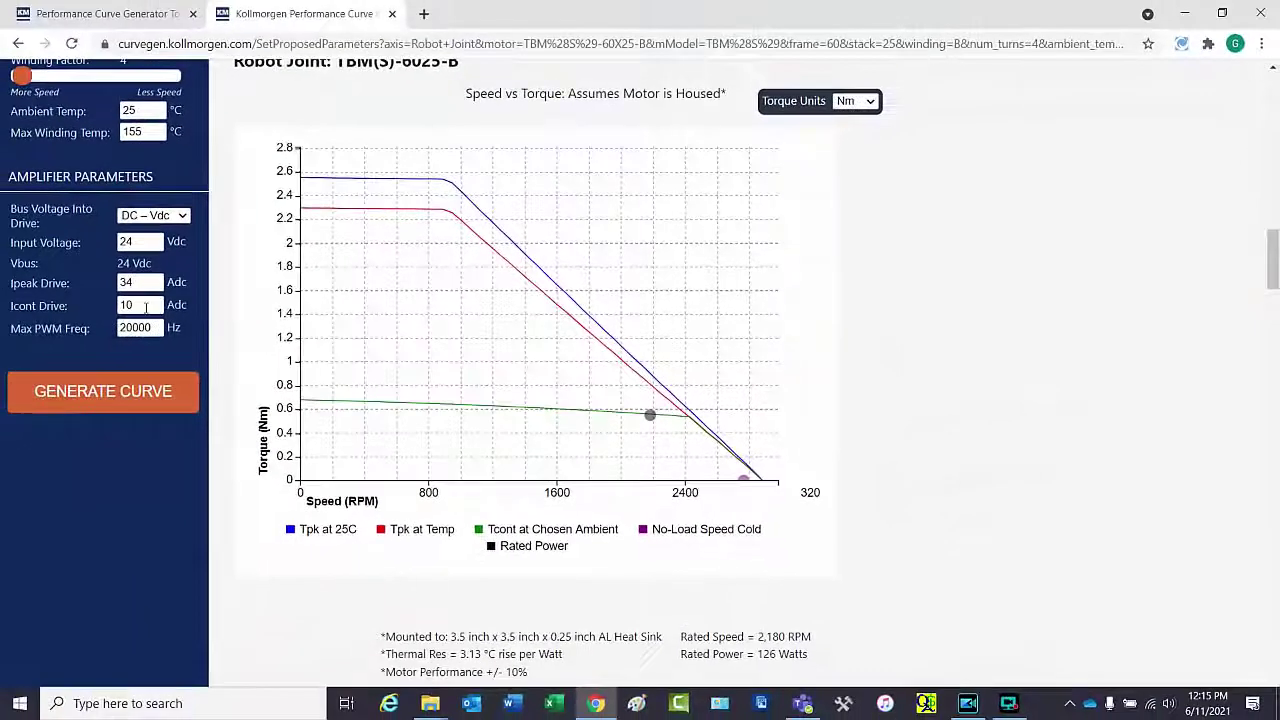
Reduce drive currents to Icont 6 and Ipeak 18 Adc and regenerate the chart
left_click_drag(146, 307, 122, 316)
type("6")
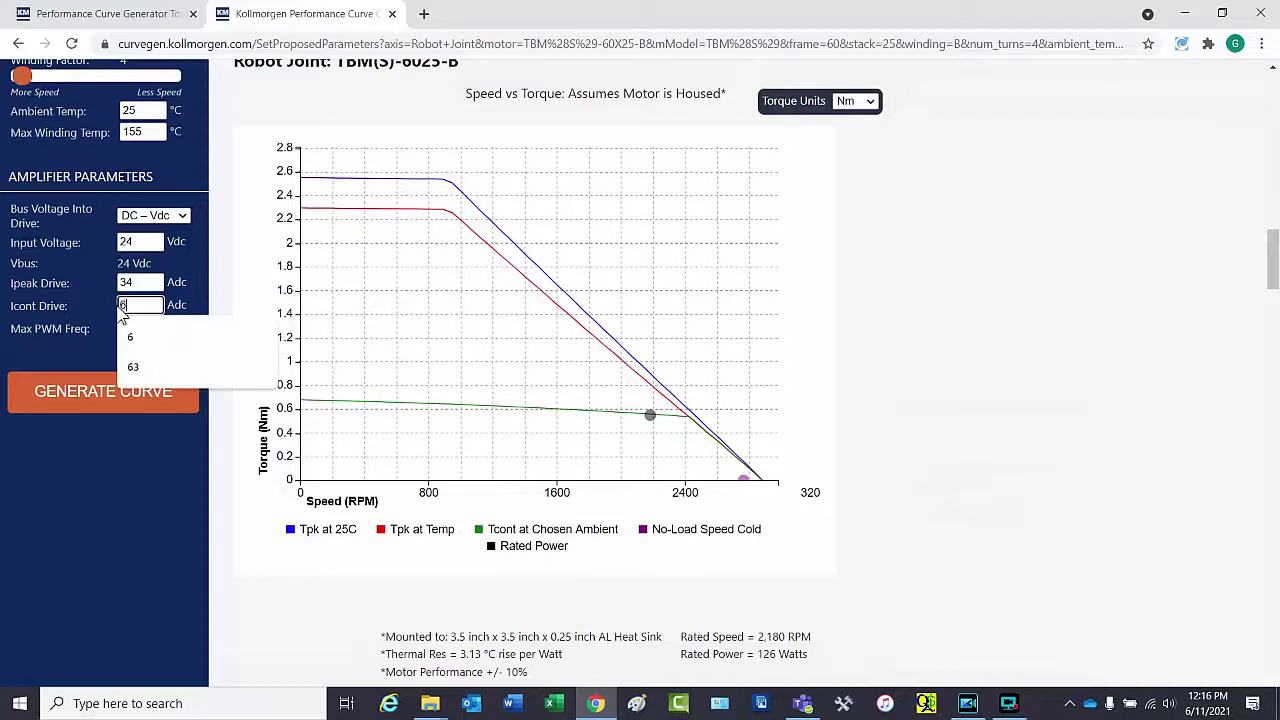
left_click(130, 337)
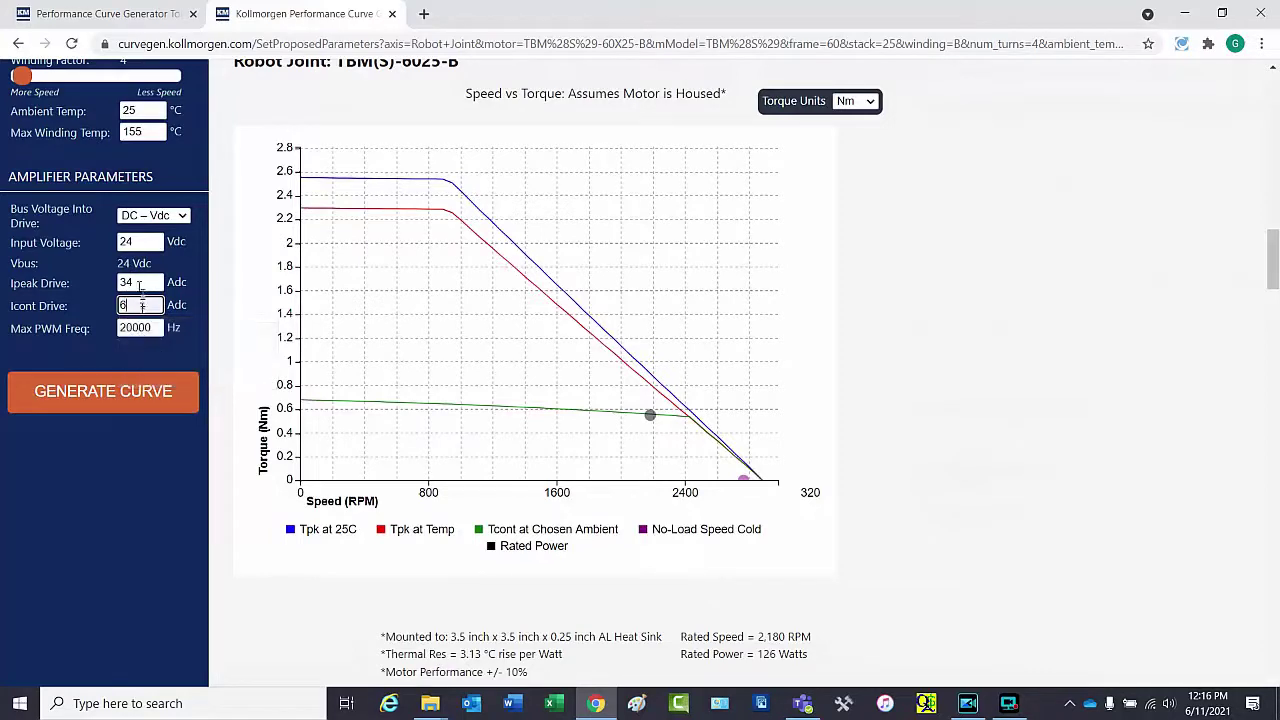
double_click(137, 282)
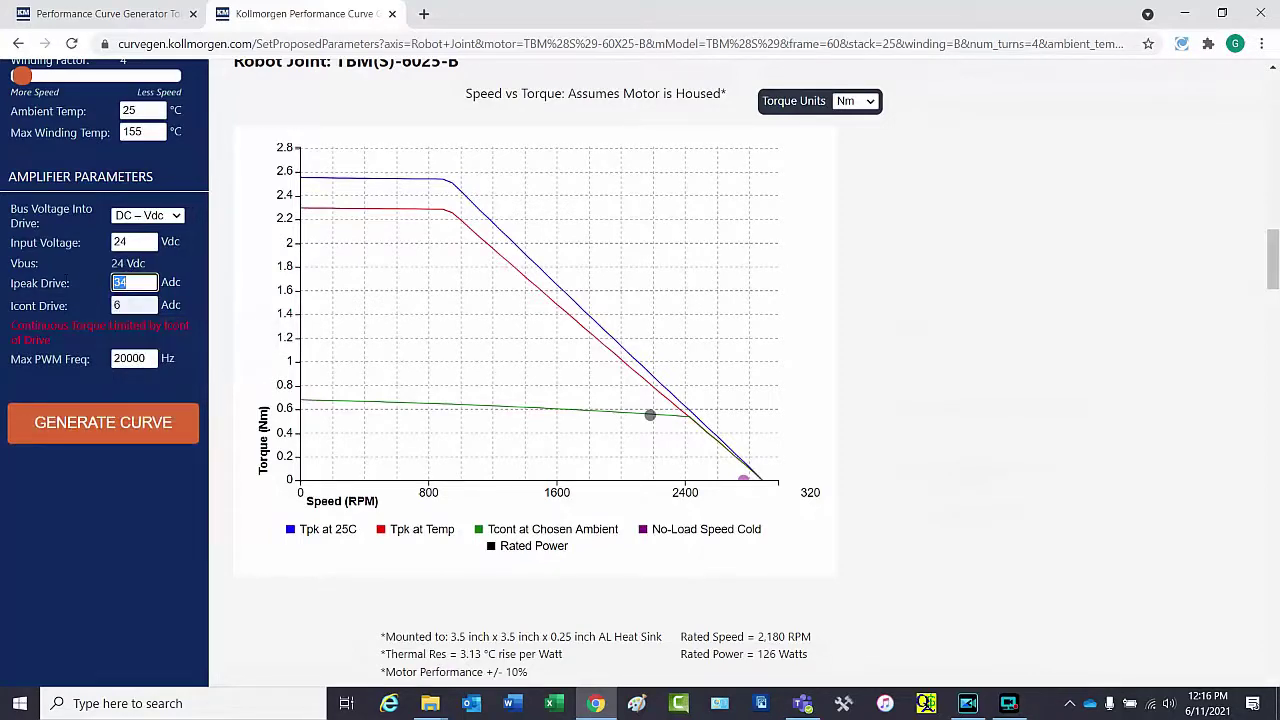
type("18")
left_click(106, 425)
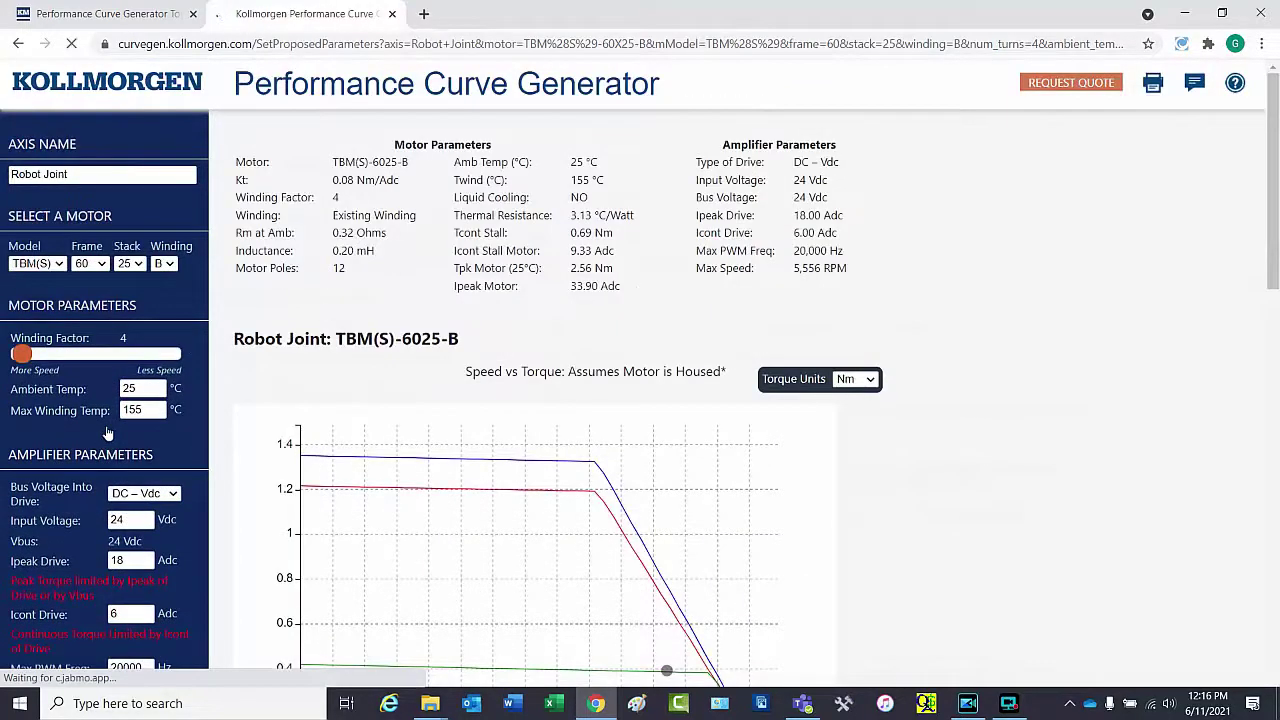
scroll(483, 305, "down", 3)
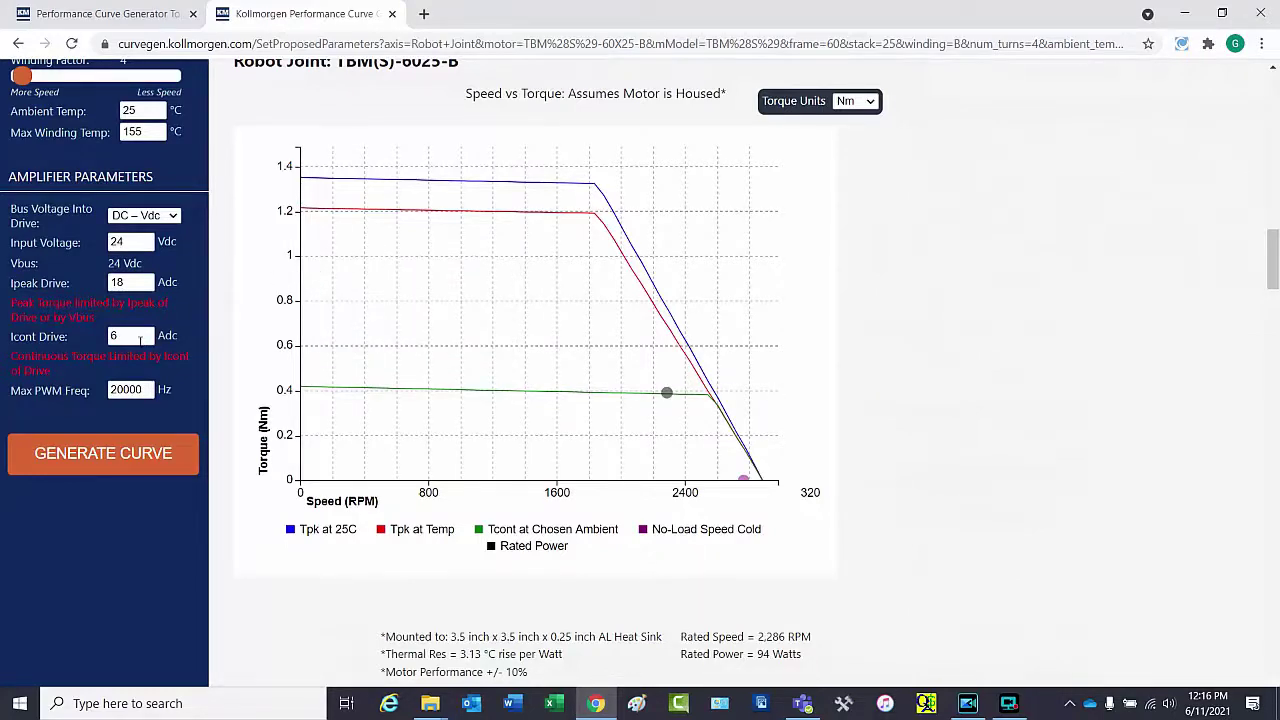
Restore Icont to 10 and Ipeak to 34 Adc and regenerate the curve
double_click(140, 337)
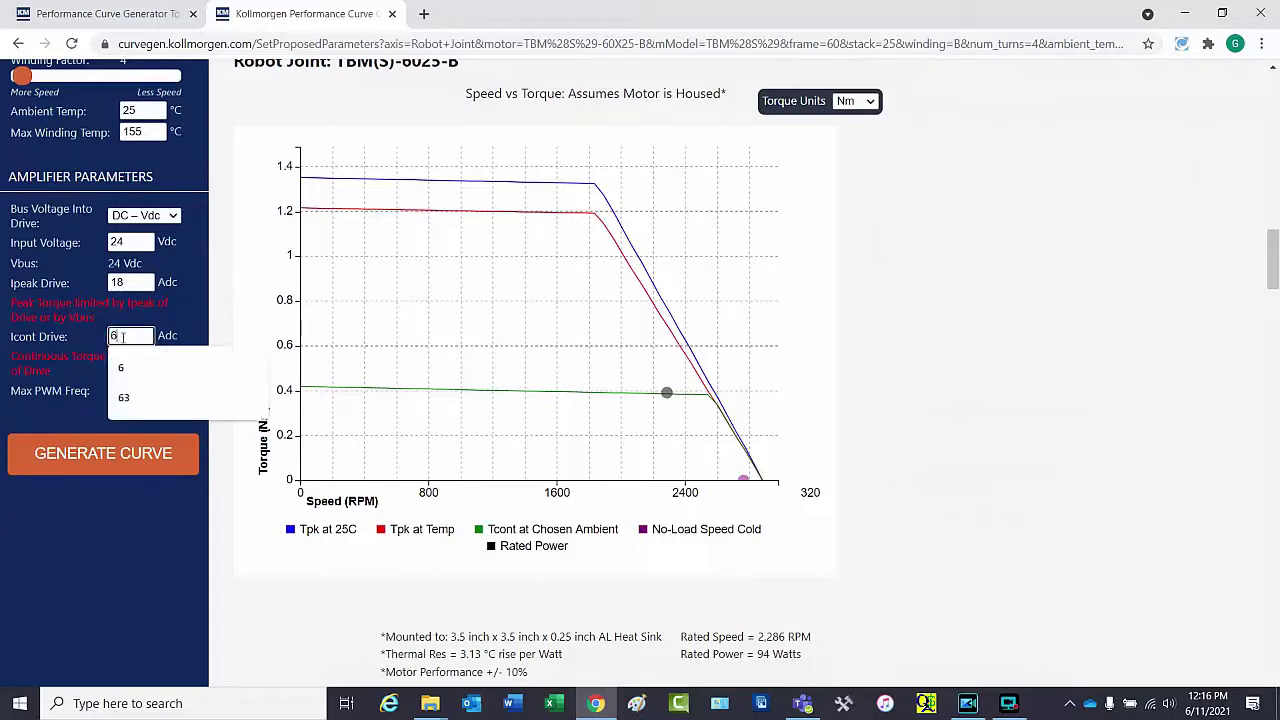
type("10")
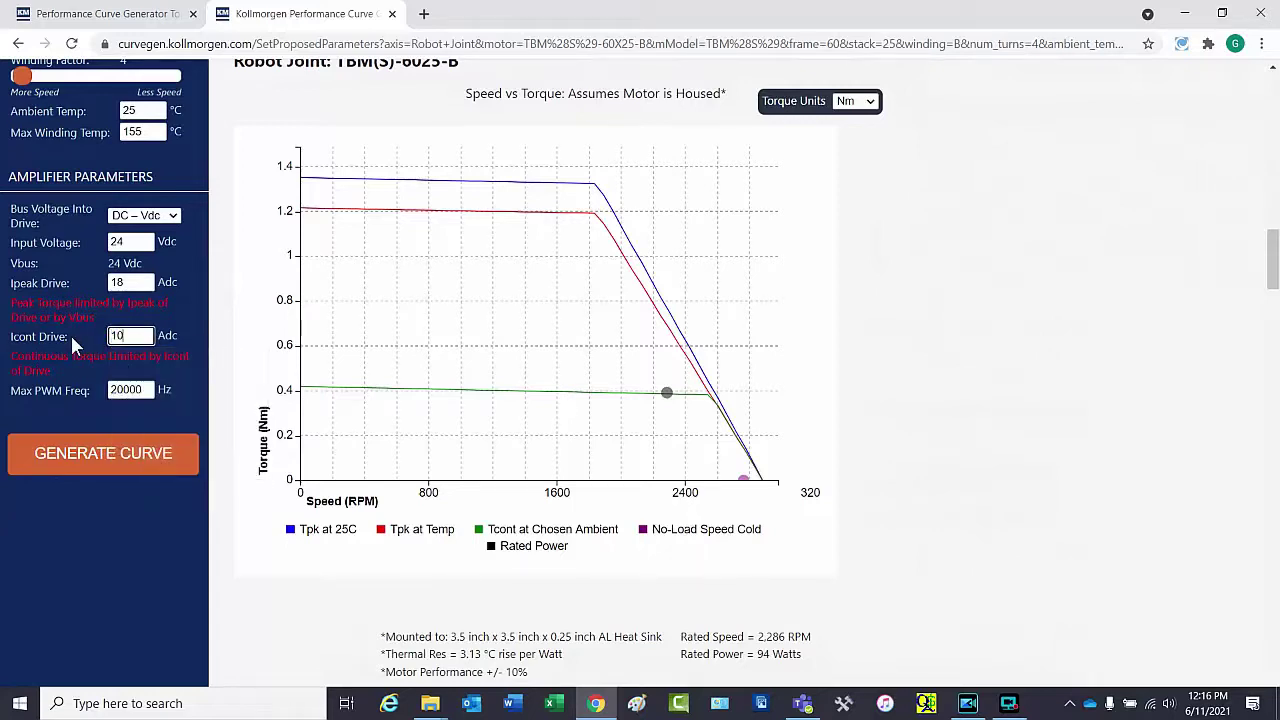
double_click(118, 283)
type("34")
key("Return")
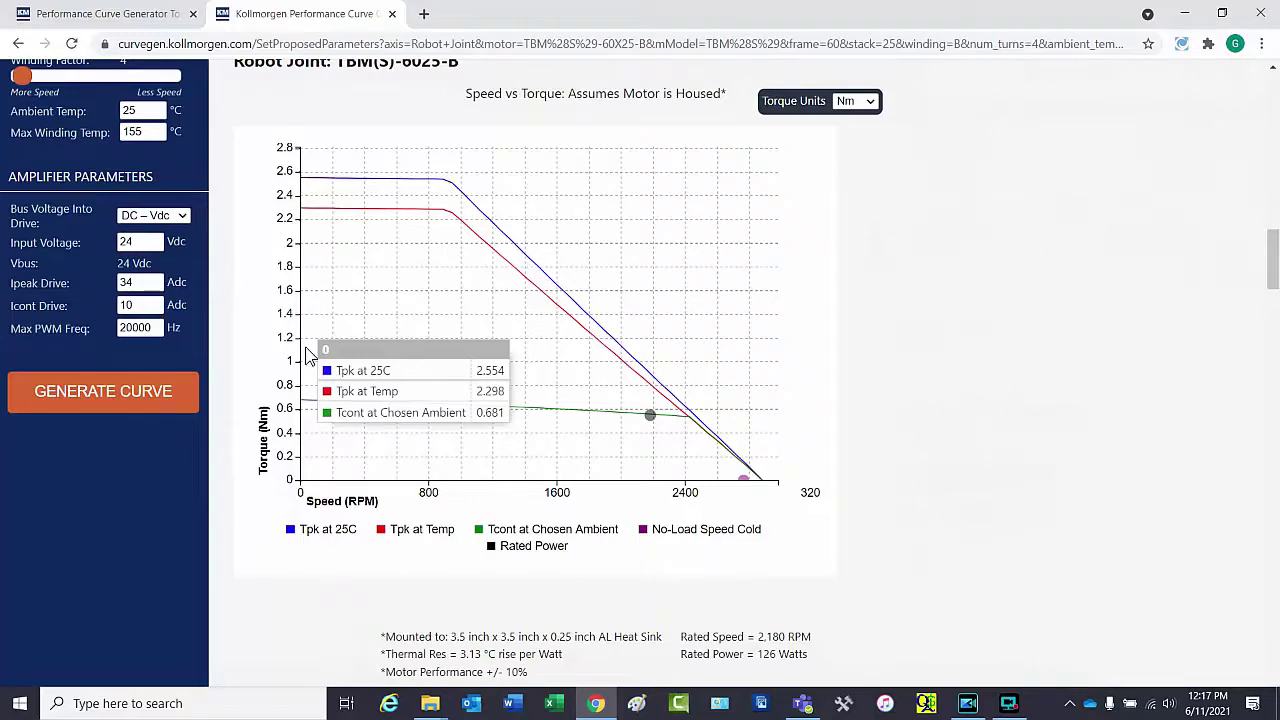
Set ambient temperature to 60 °C and regenerate, showing about 0.536 Nm continuous torque
double_click(130, 110)
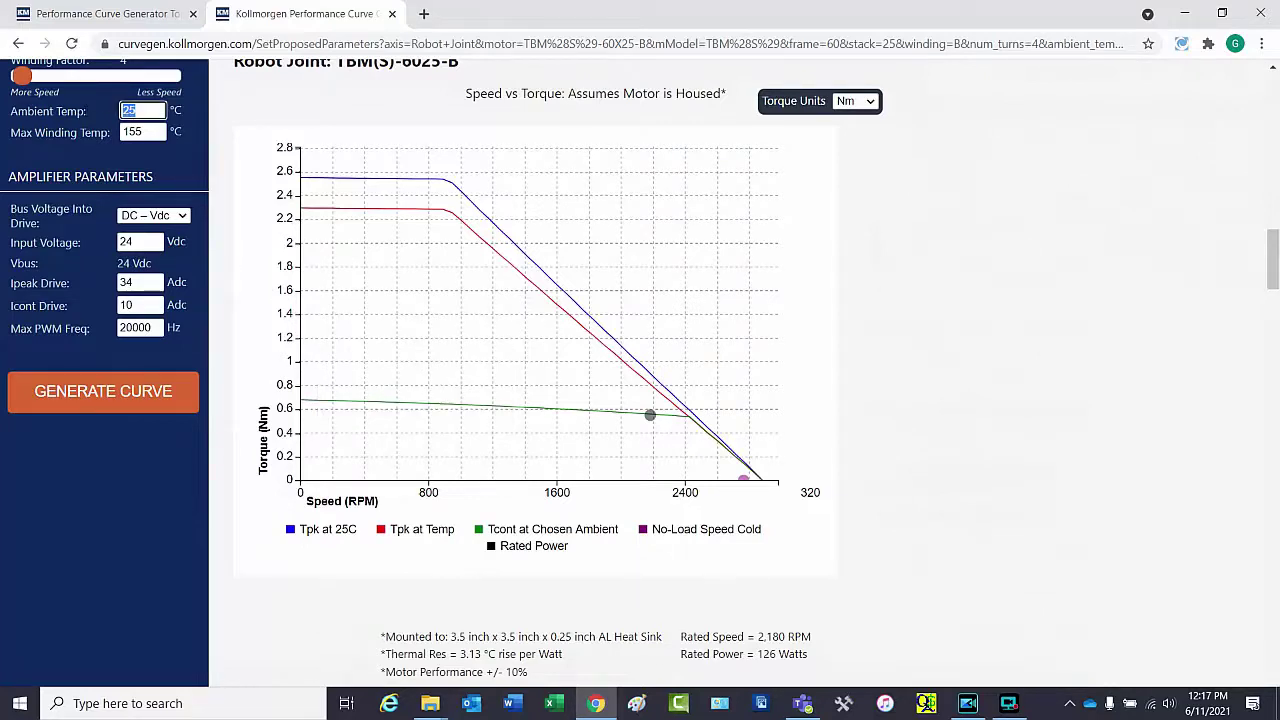
type("60")
left_click(105, 393)
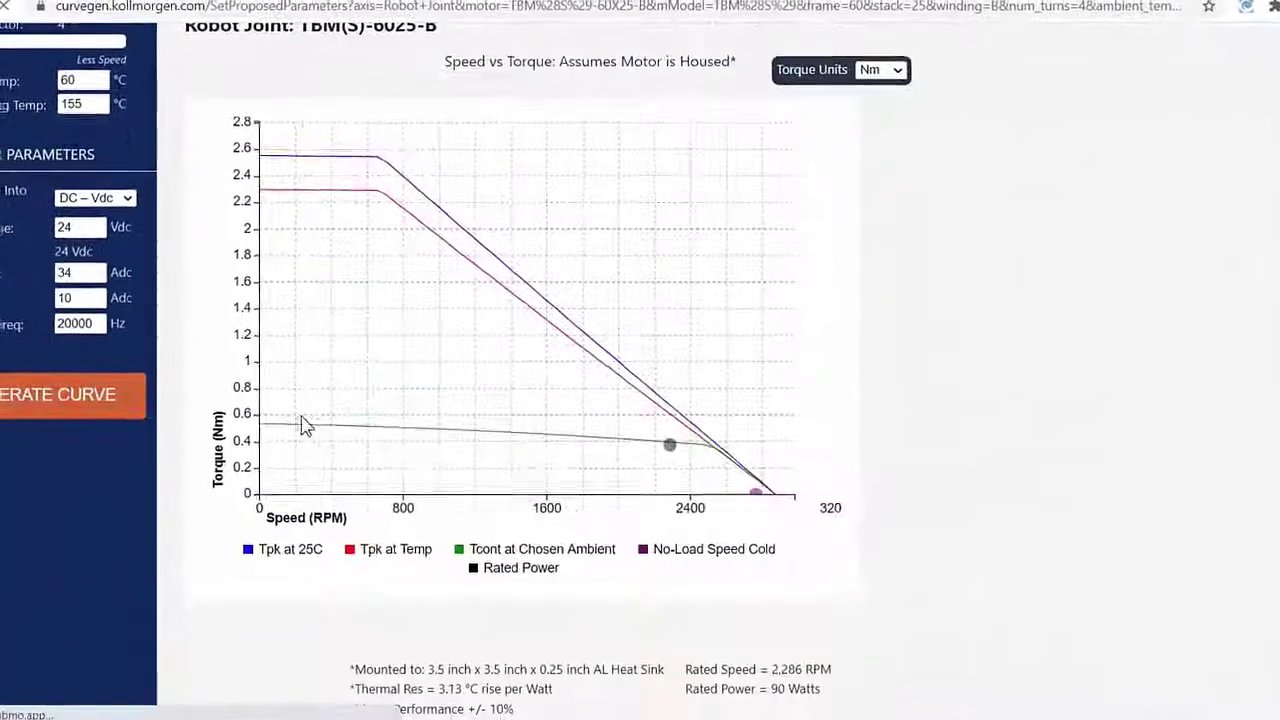
mouse_move(334, 416)
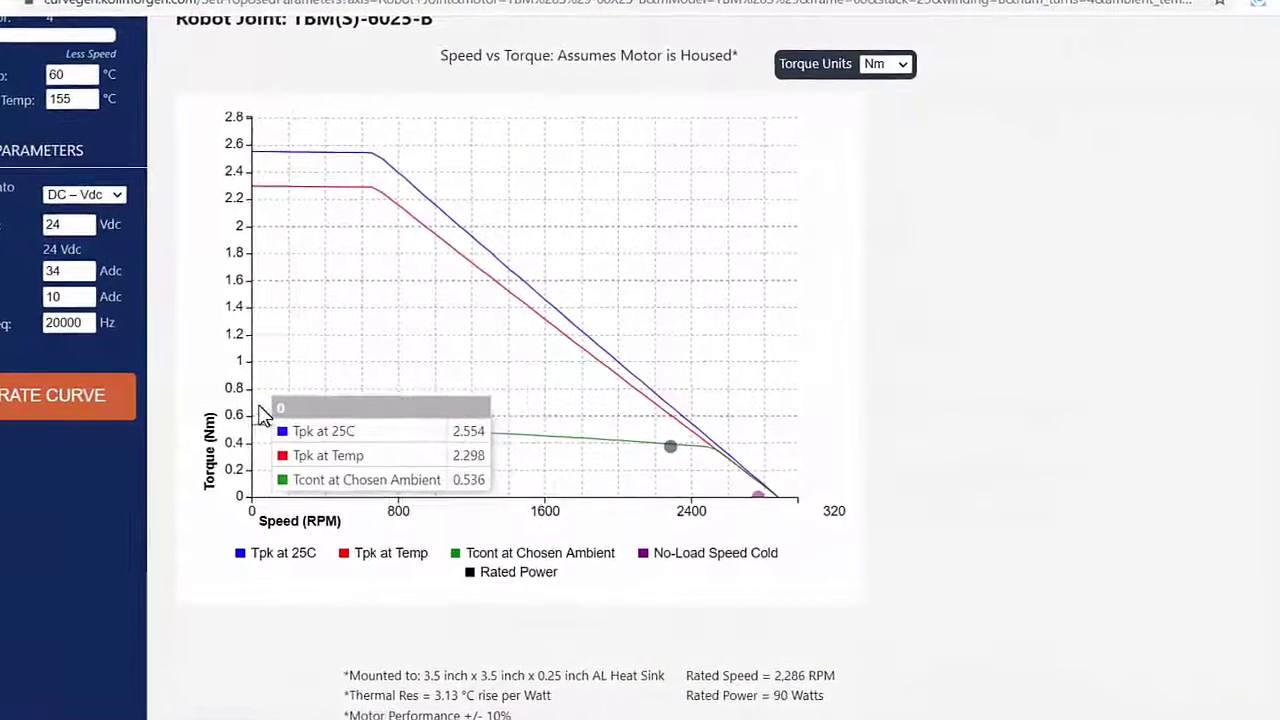